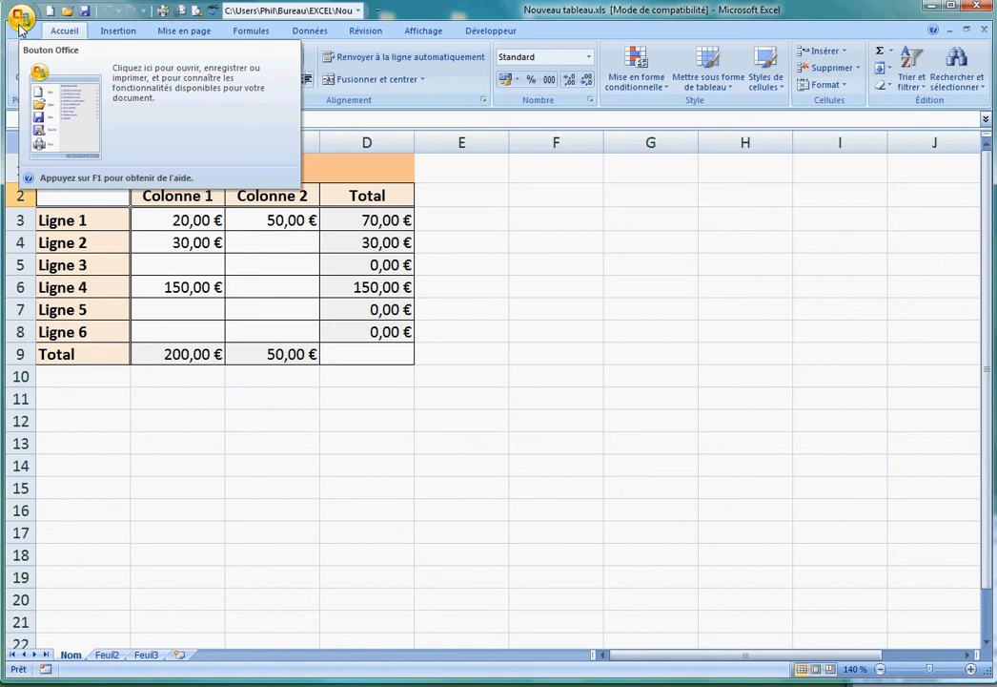
# Preview how the table prints on the page, then close the preview
pyautogui.click(21, 19)
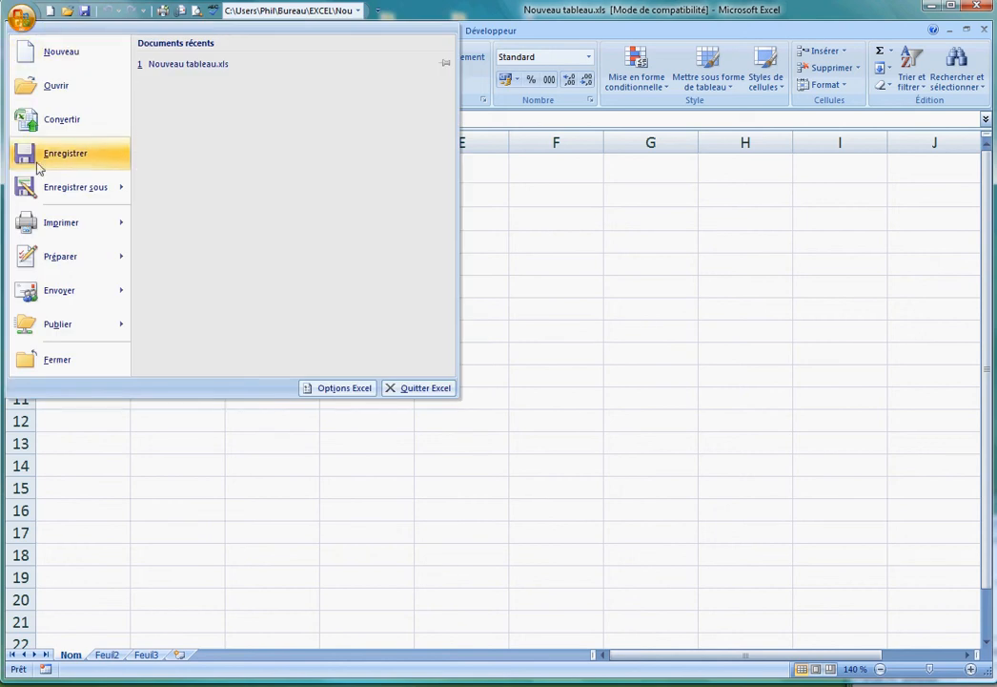
pyautogui.moveTo(48, 222)
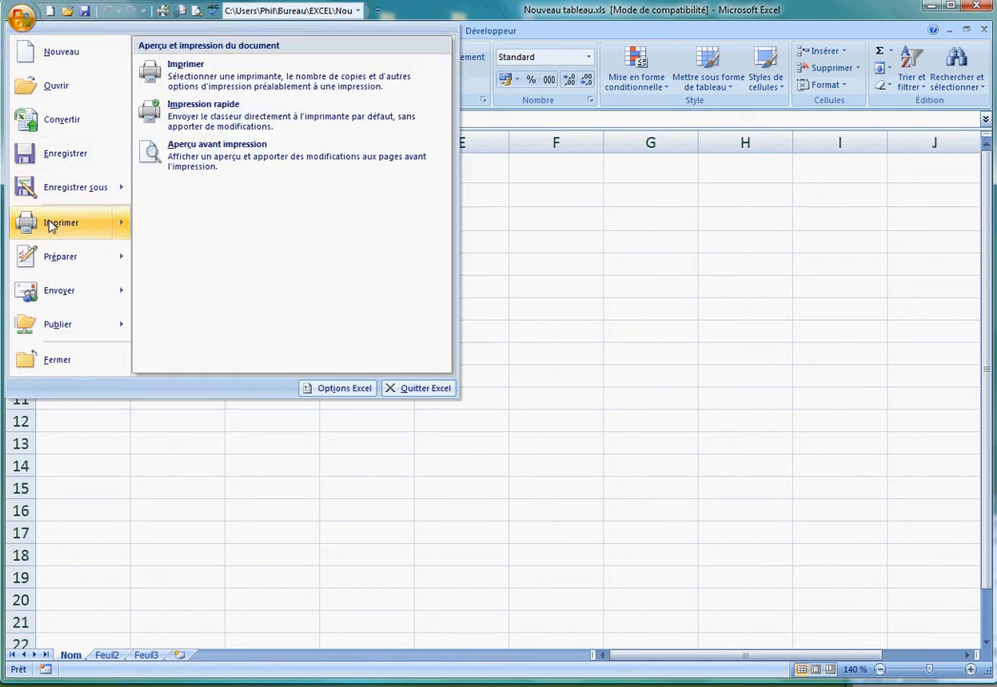
pyautogui.click(199, 165)
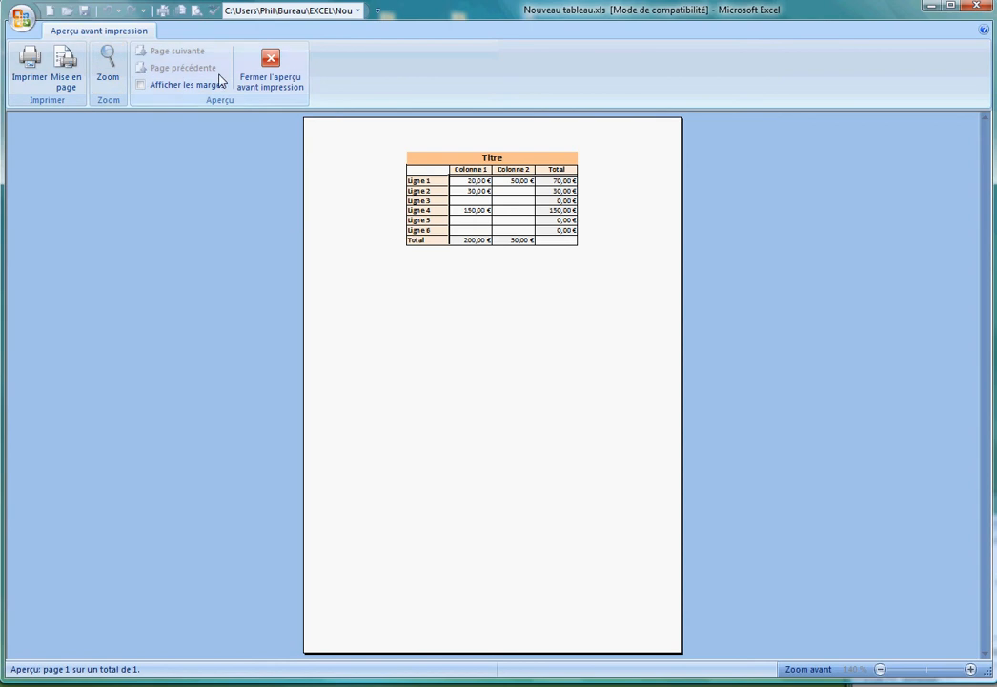
pyautogui.click(252, 81)
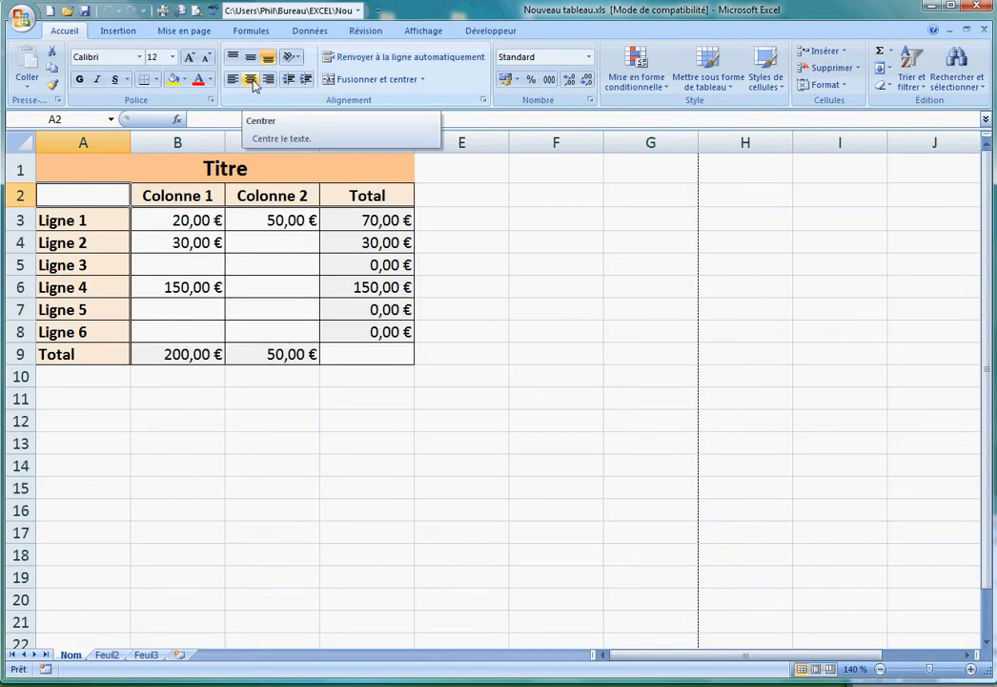
# Examine where the printed page ends by selecting column G and row 46 beside the dashed page breaks
pyautogui.click(650, 142)
pyautogui.scroll(-10, 620, 307)
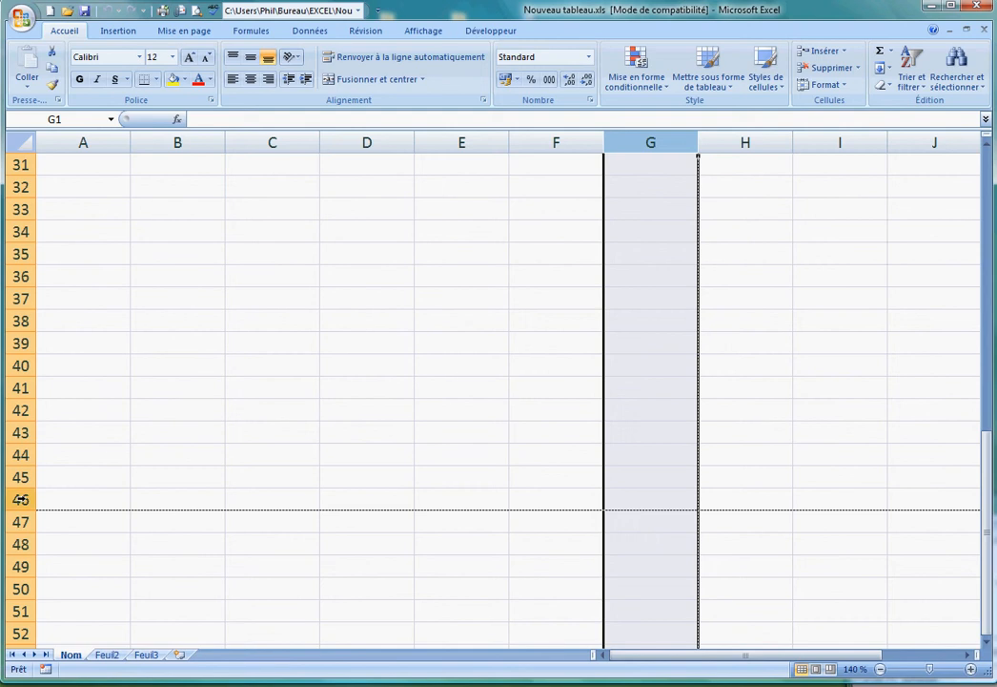
pyautogui.click(23, 499)
pyautogui.scroll(10, 292, 362)
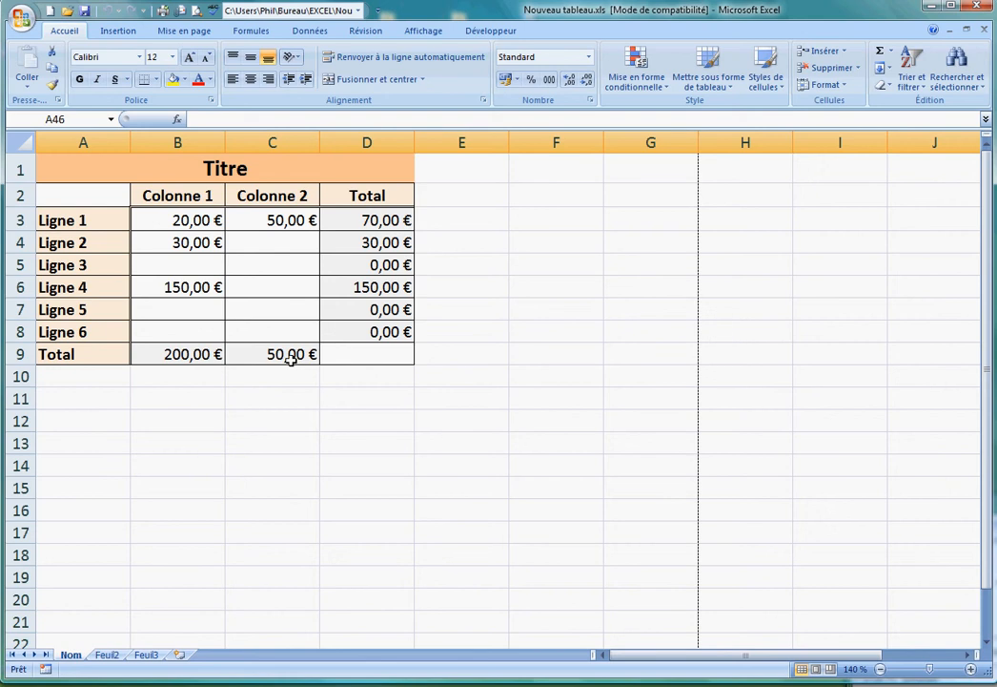
# Widen columns B to D equally until column D's outer edge meets the vertical page break
pyautogui.click(186, 142)
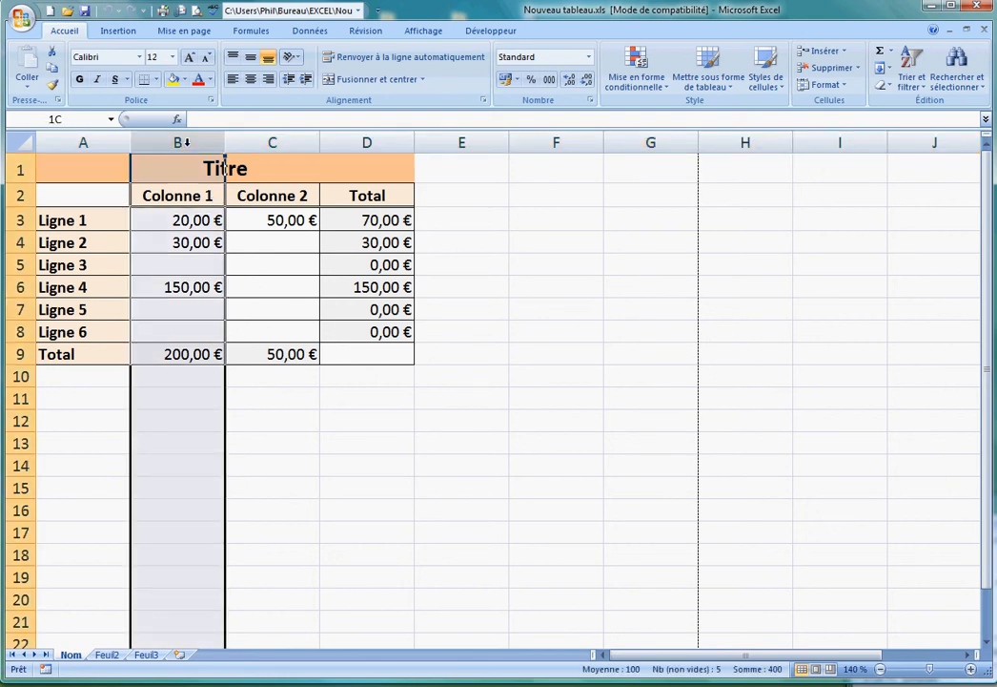
pyautogui.moveTo(187, 142); pyautogui.dragTo(369, 142)
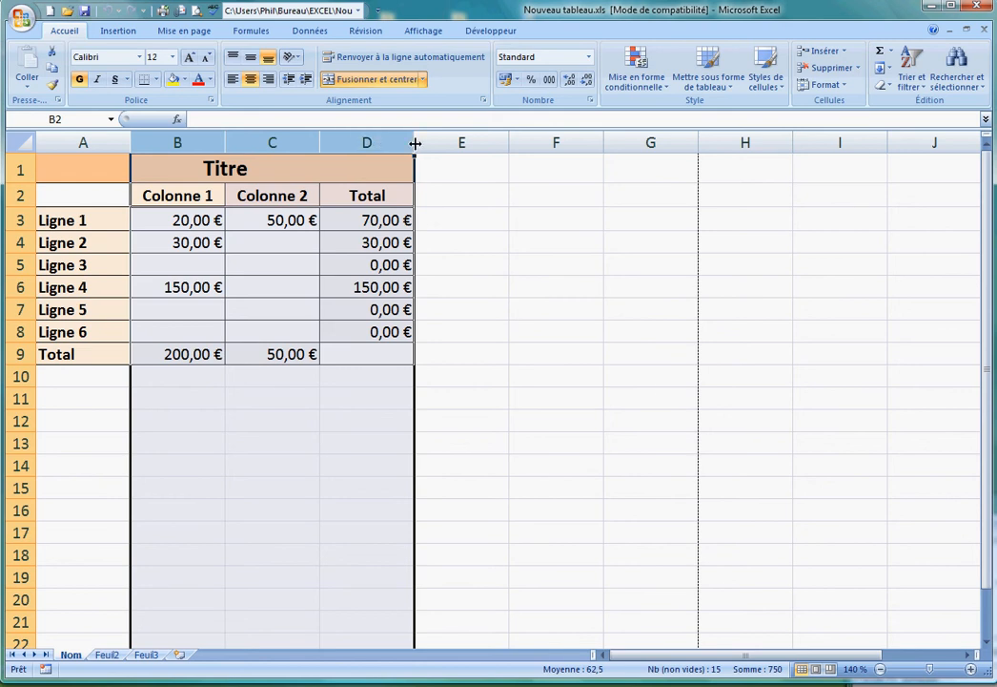
pyautogui.moveTo(415, 142); pyautogui.dragTo(415, 142)
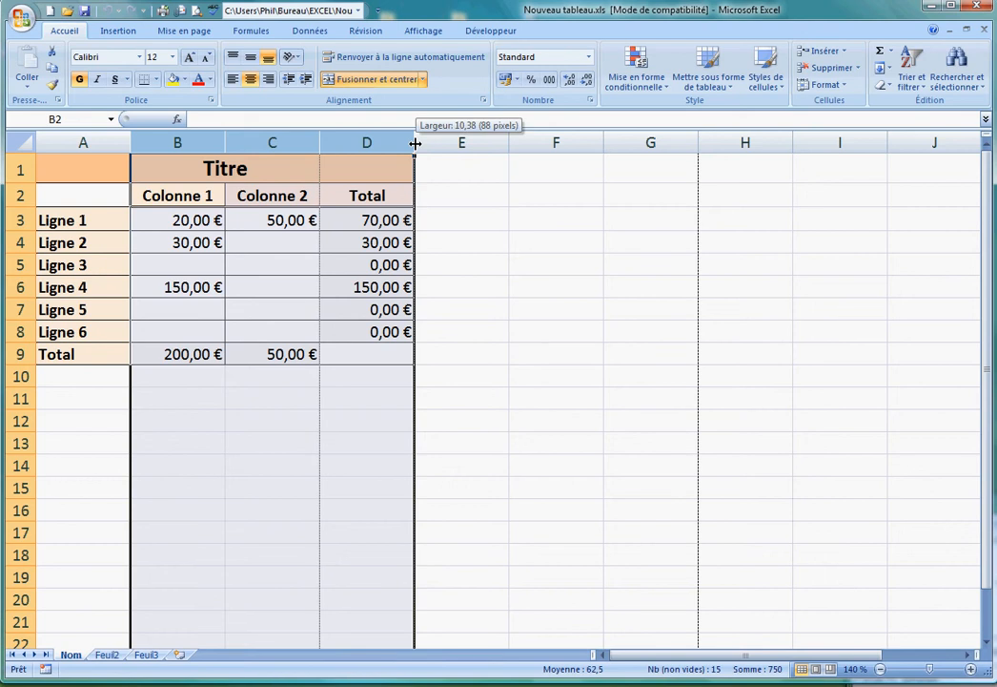
pyautogui.moveTo(416, 142); pyautogui.dragTo(486, 142)
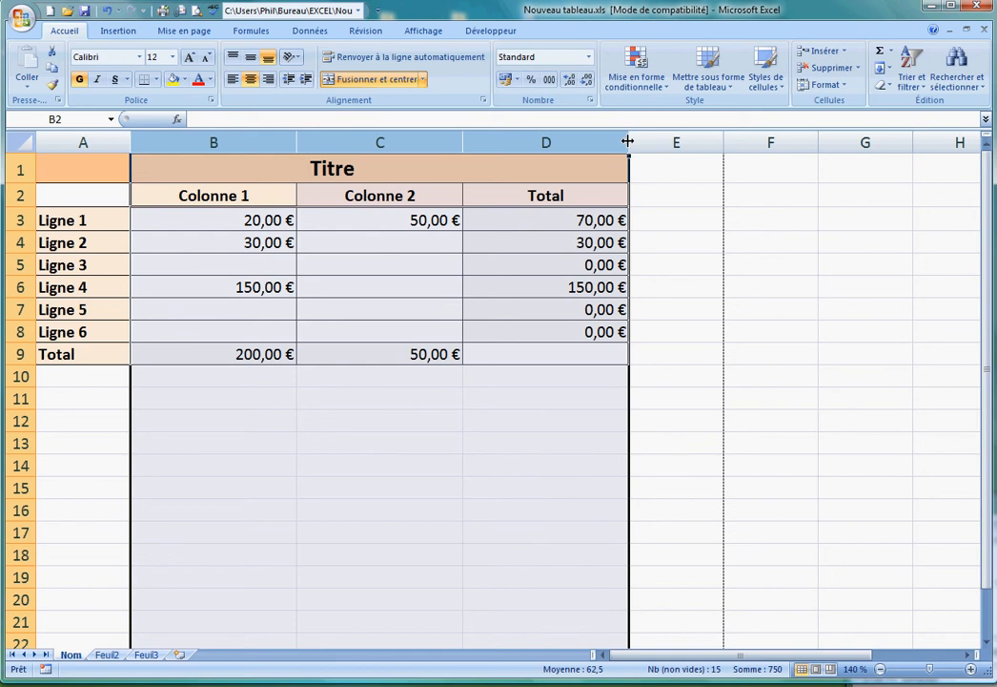
pyautogui.moveTo(628, 141); pyautogui.dragTo(637, 142)
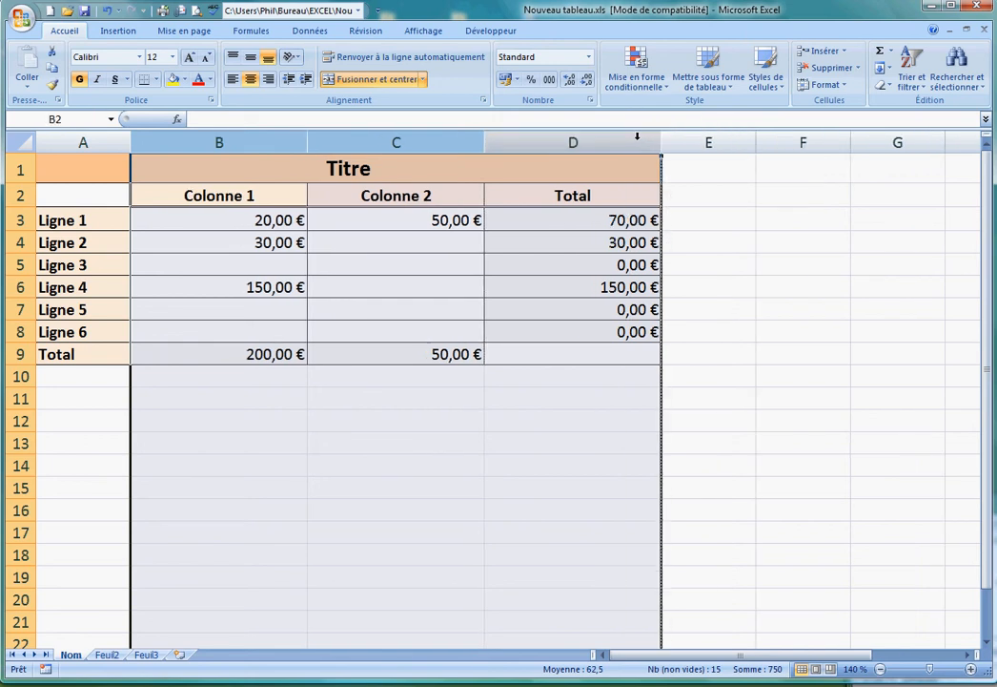
pyautogui.click(471, 246)
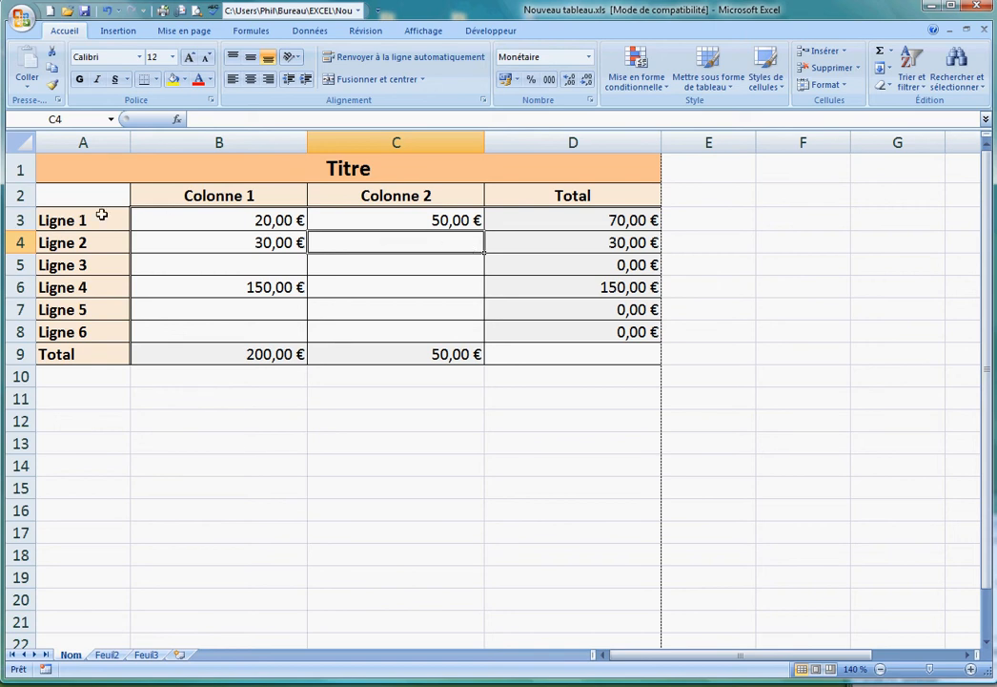
# Increase the height of rows 2 to 9 equally to about twice their size
pyautogui.click(20, 195)
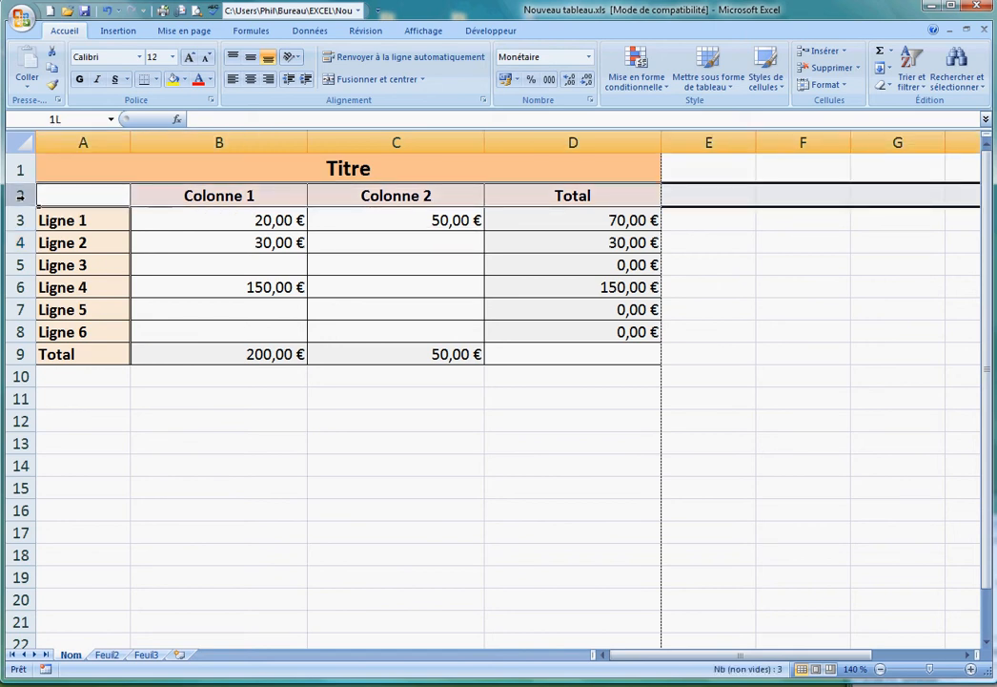
pyautogui.moveTo(20, 195); pyautogui.dragTo(20, 353)
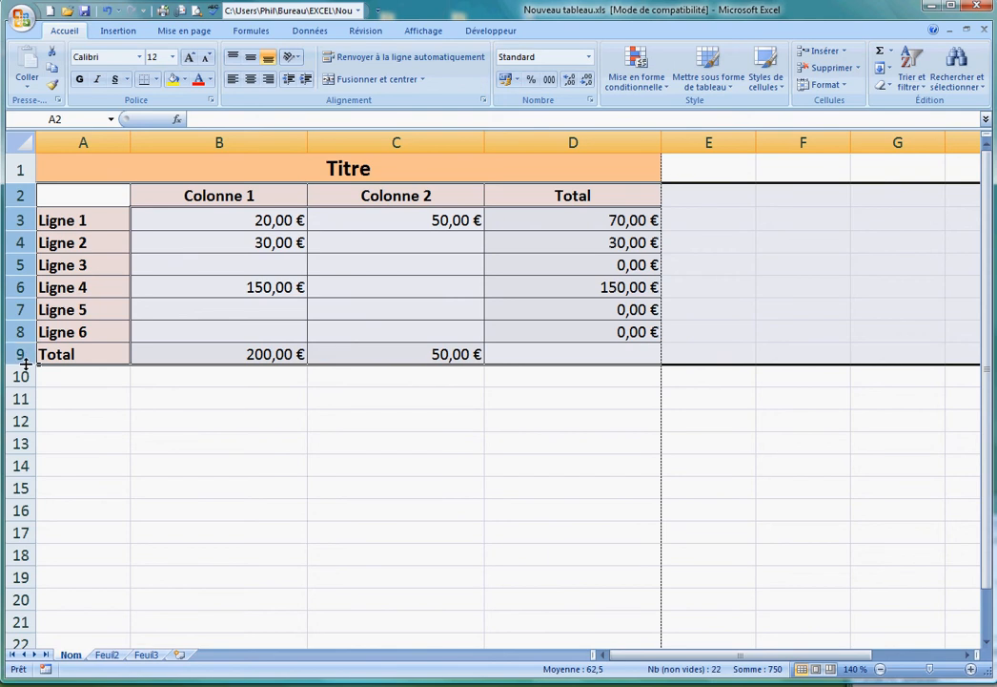
pyautogui.moveTo(25, 363); pyautogui.dragTo(25, 363)
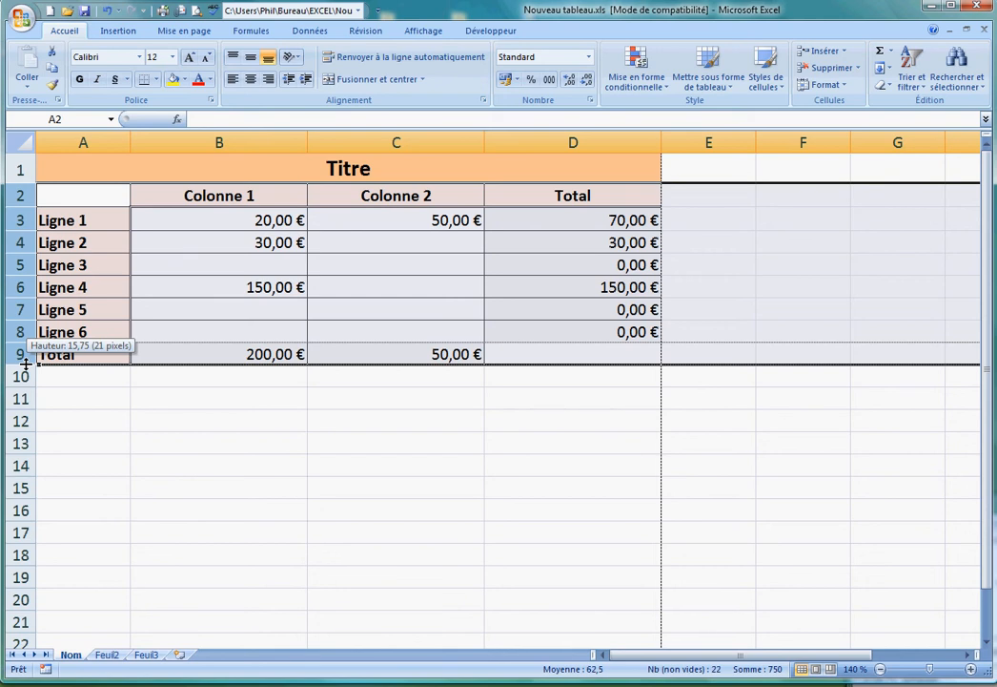
pyautogui.moveTo(24, 363); pyautogui.dragTo(26, 386)
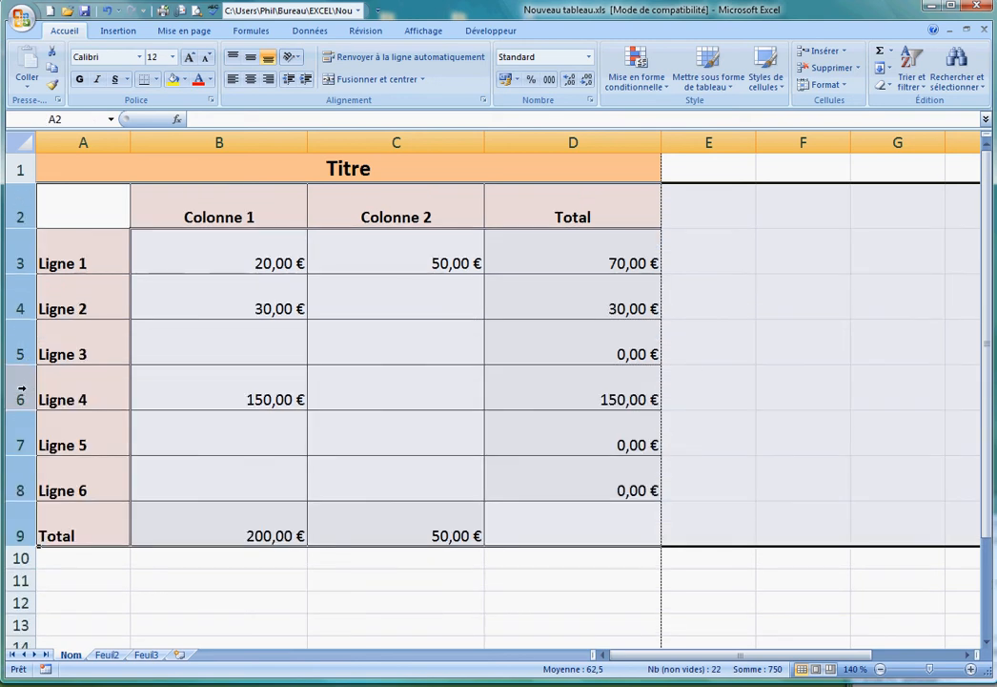
pyautogui.click(153, 384)
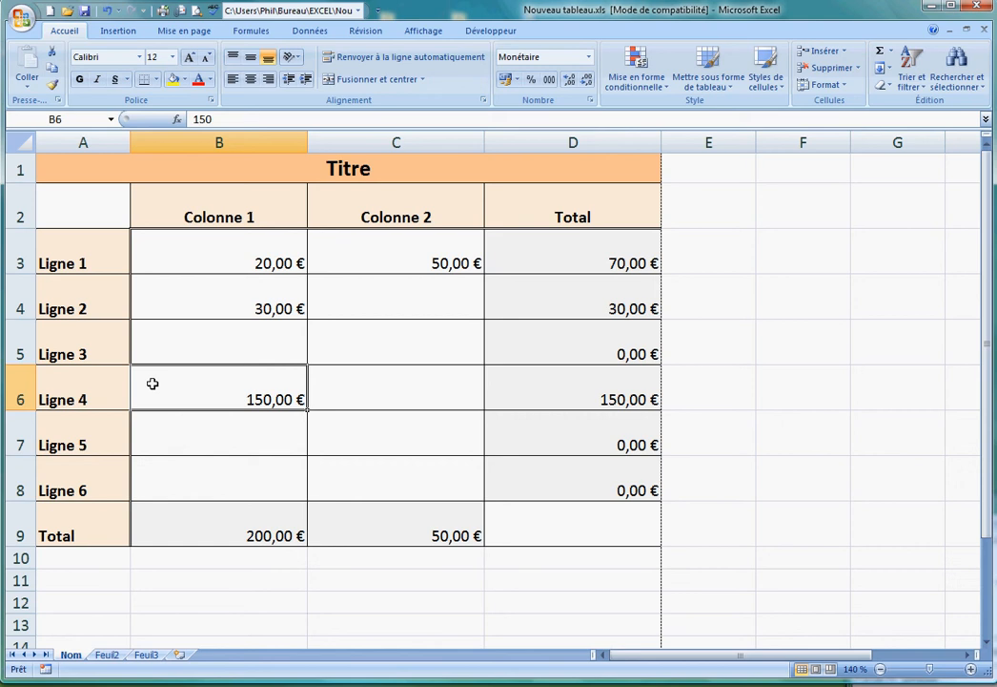
# Set the vertical text alignment of cells A3:D9 to Centré
pyautogui.click(111, 263)
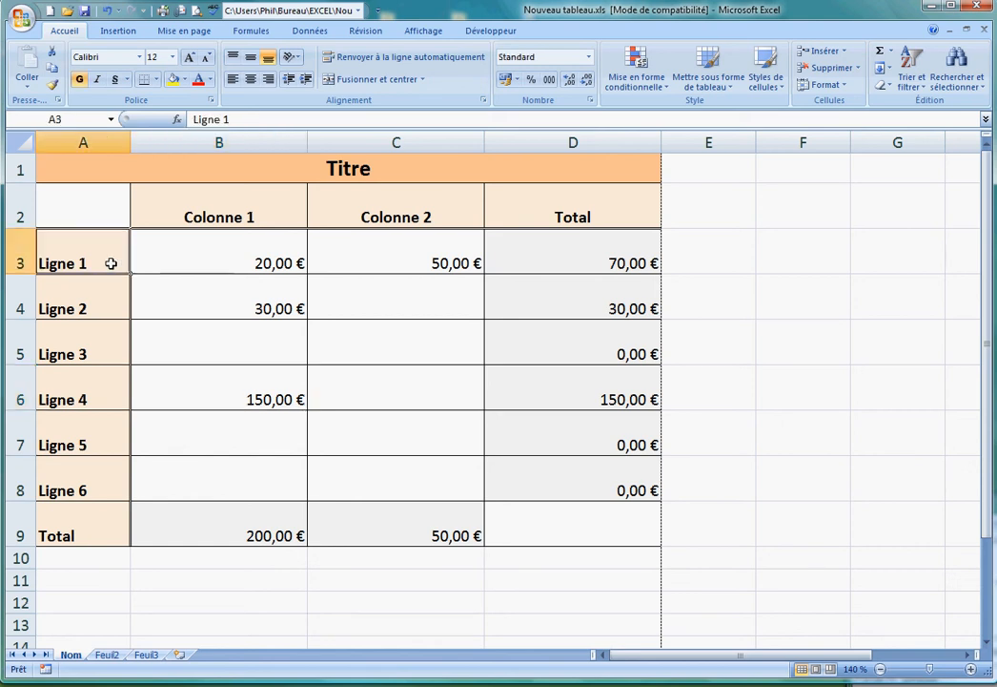
pyautogui.click(527, 516)
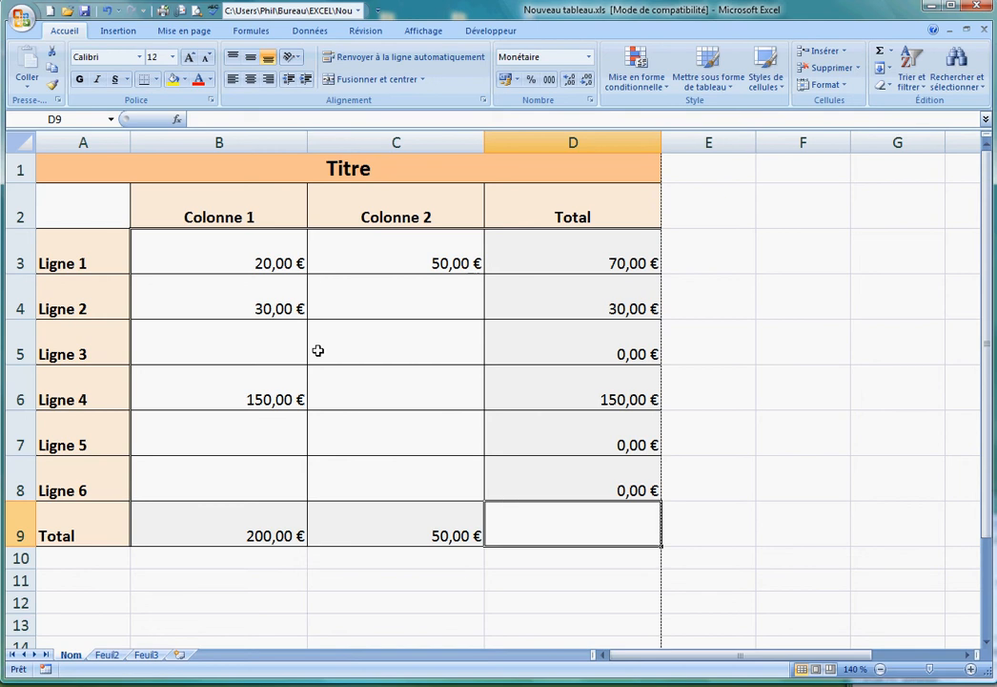
pyautogui.click(95, 254)
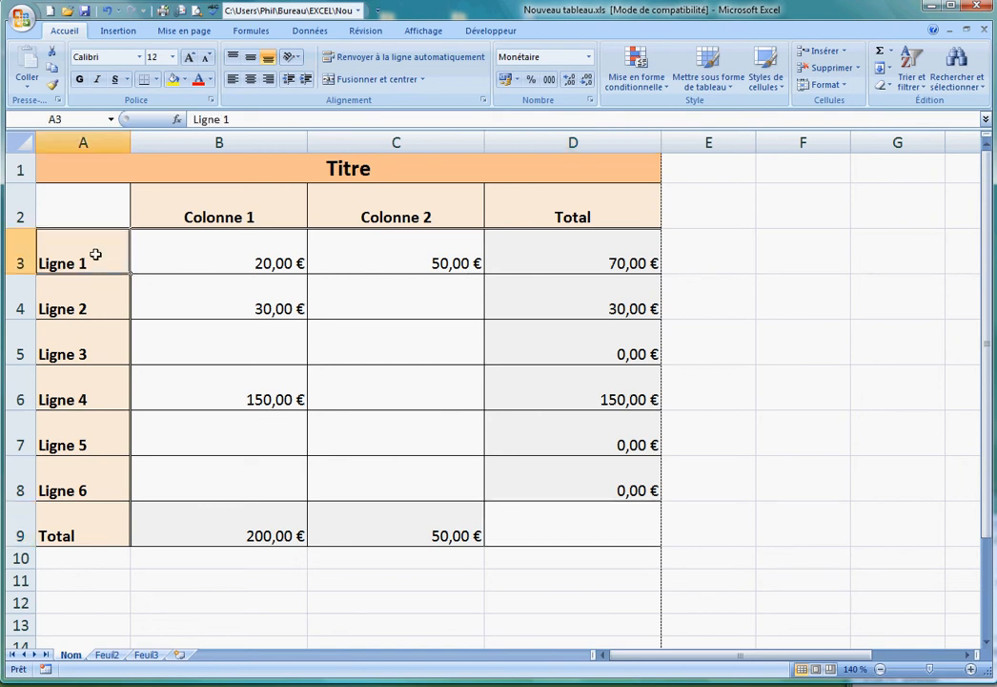
pyautogui.moveTo(96, 255); pyautogui.dragTo(534, 259)
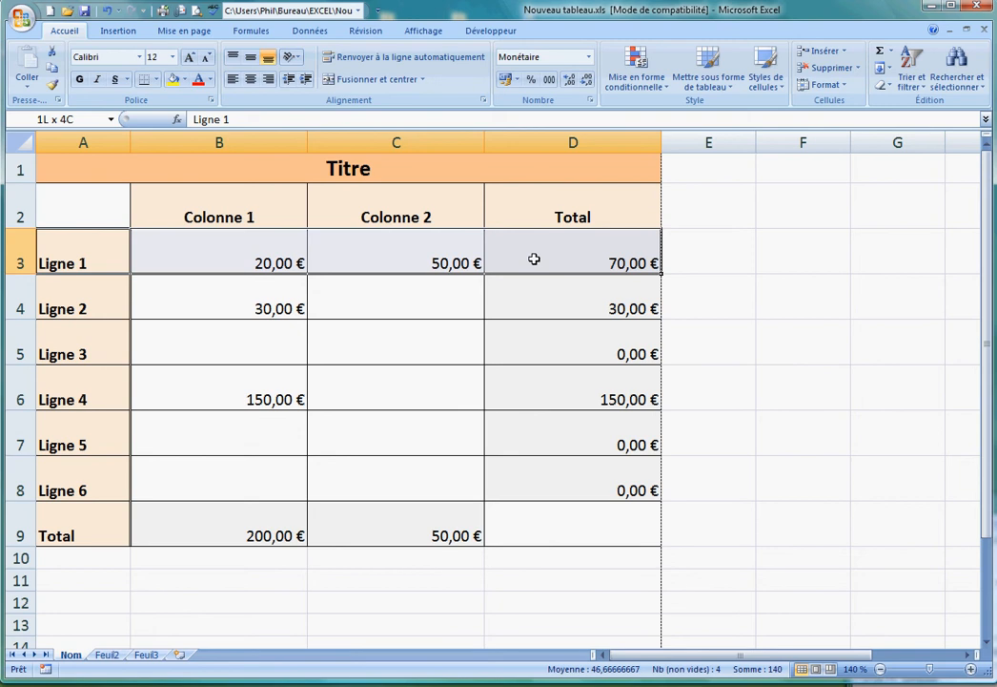
pyautogui.moveTo(534, 260); pyautogui.dragTo(542, 520)
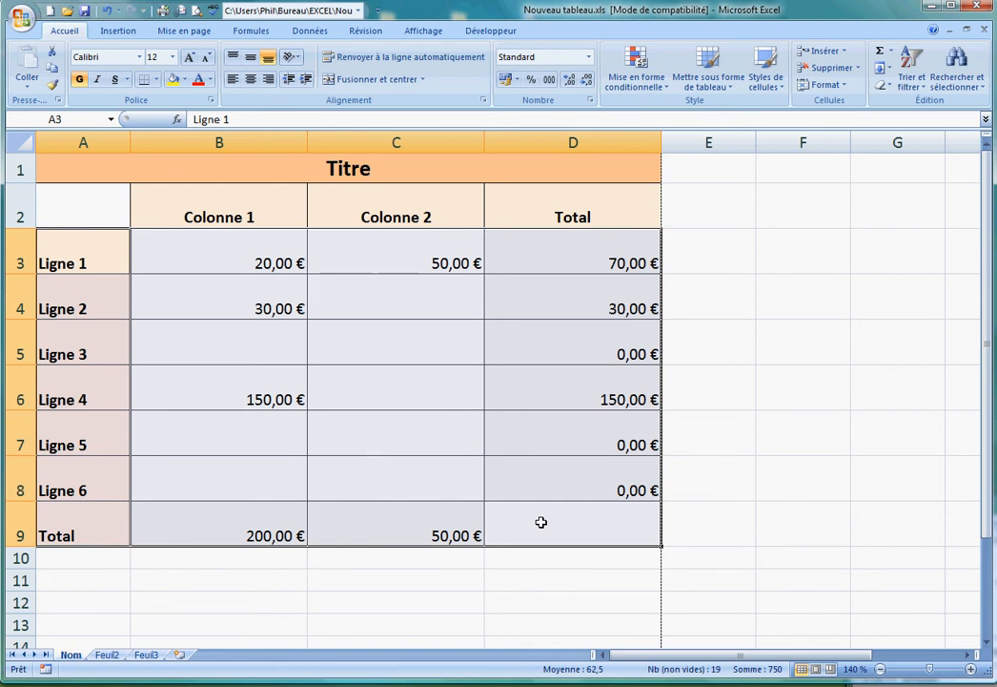
pyautogui.click(485, 101)
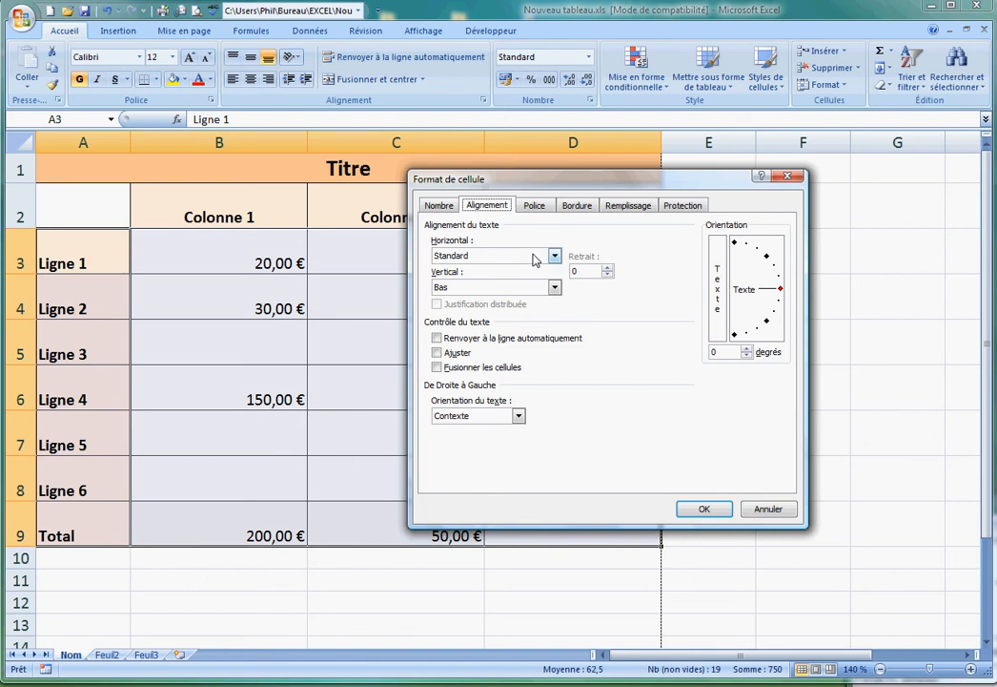
pyautogui.click(553, 287)
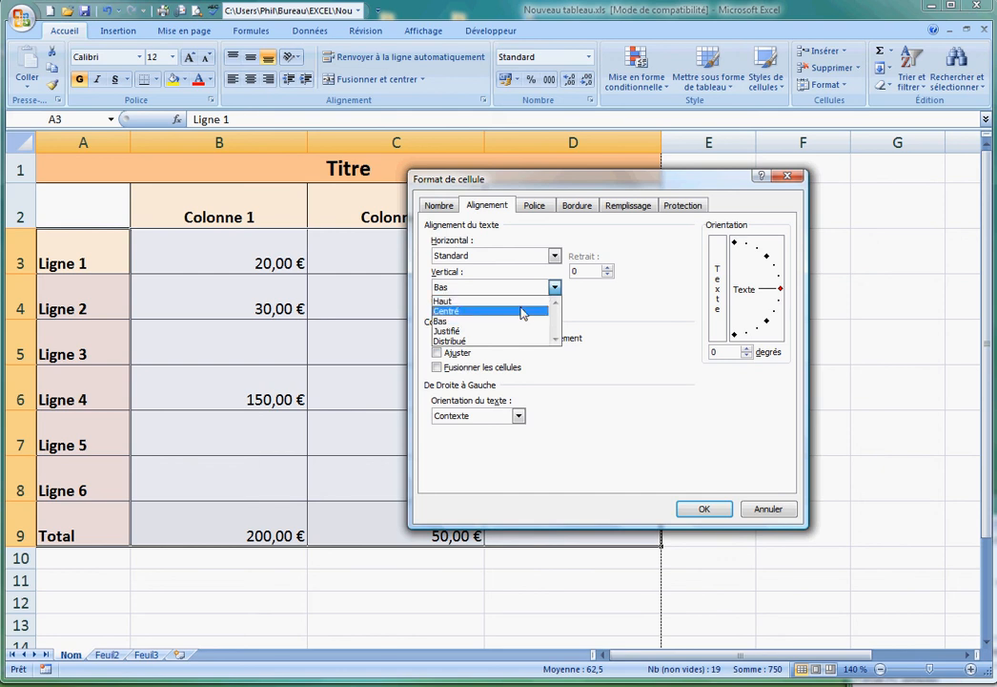
pyautogui.click(523, 312)
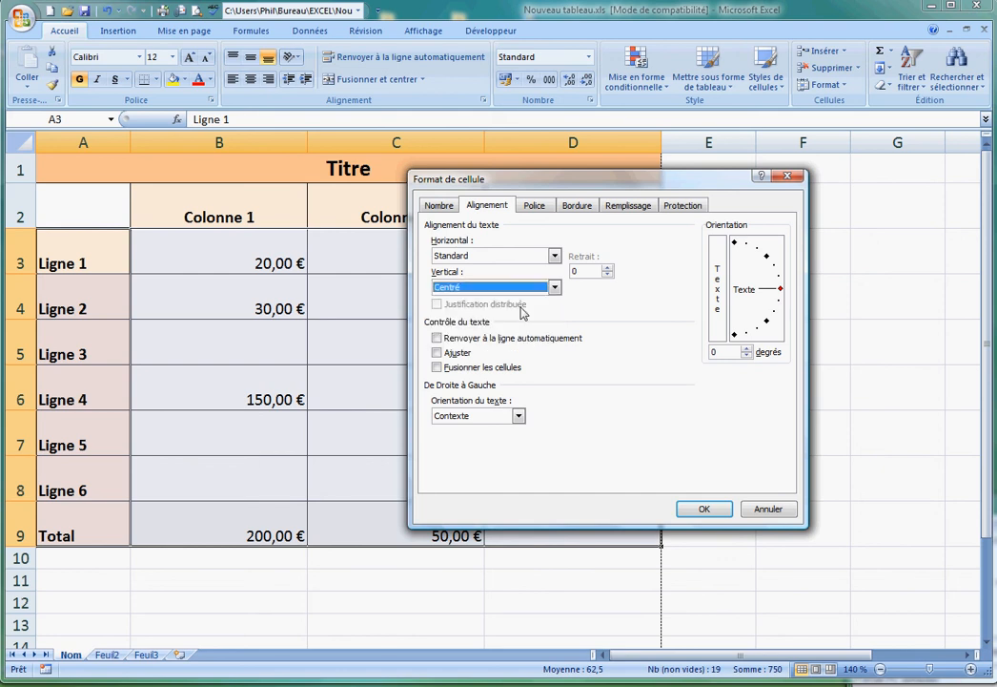
pyautogui.click(701, 509)
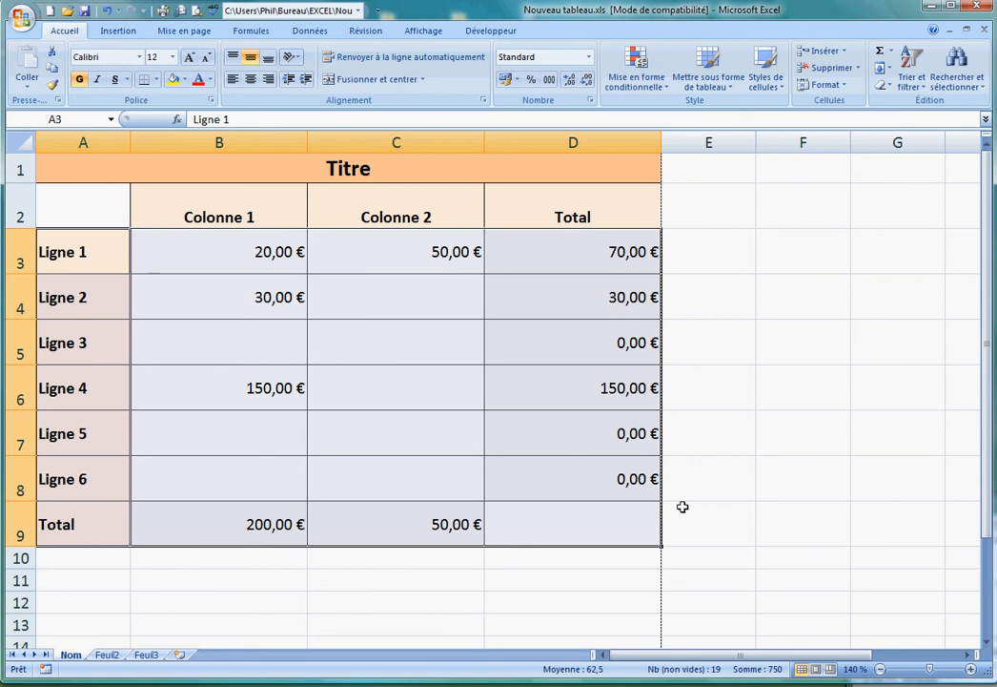
pyautogui.click(441, 444)
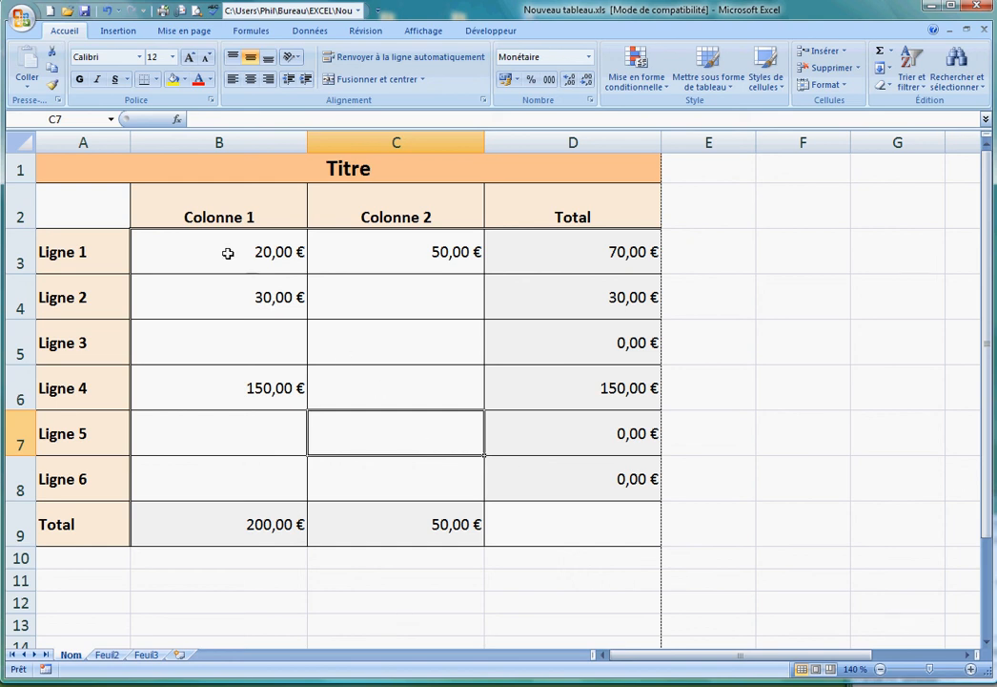
# Check the enlarged table's page layout in print preview and return to the sheet
pyautogui.click(24, 27)
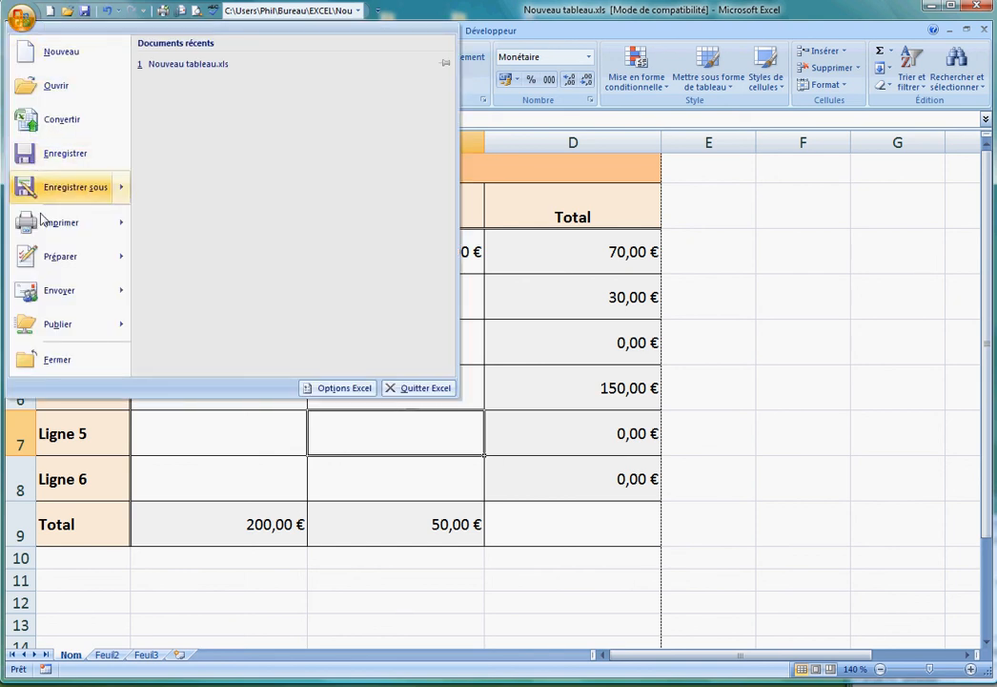
pyautogui.moveTo(42, 221)
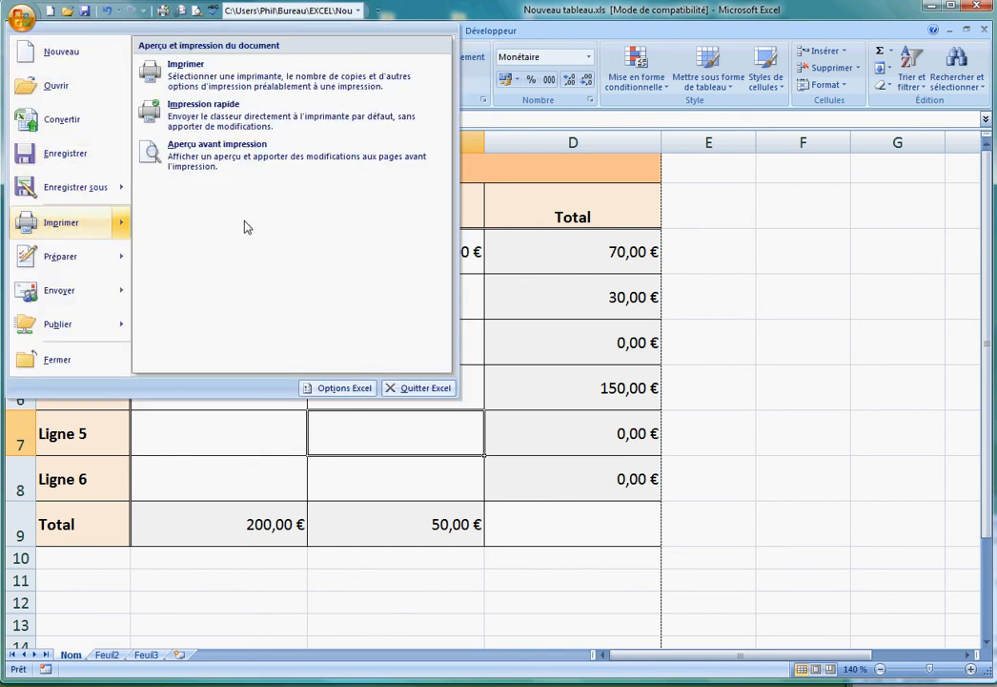
pyautogui.click(246, 155)
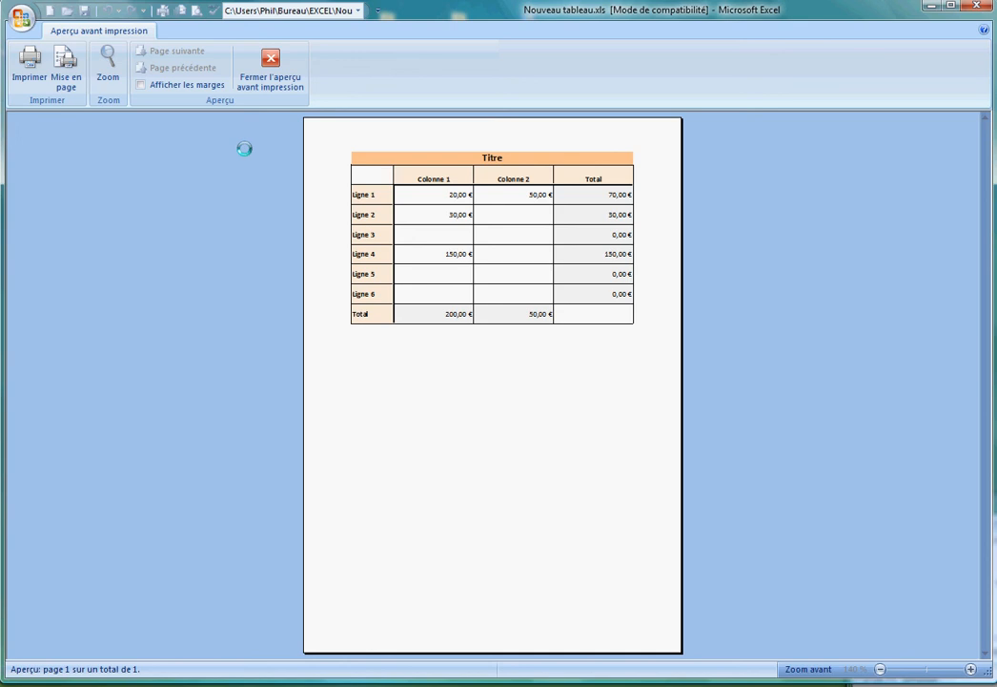
pyautogui.click(267, 61)
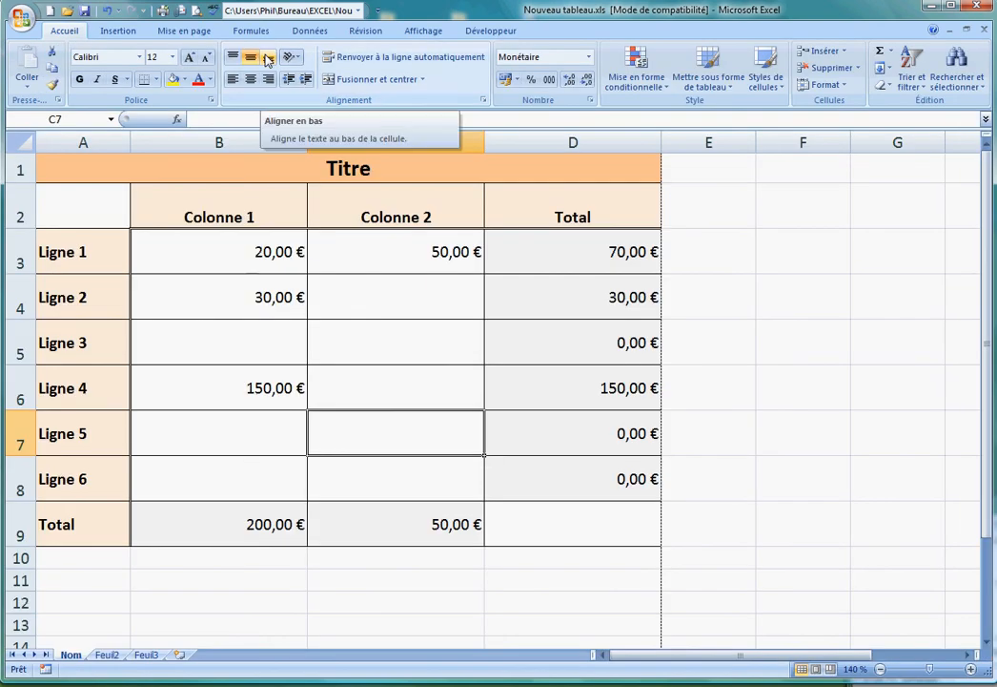